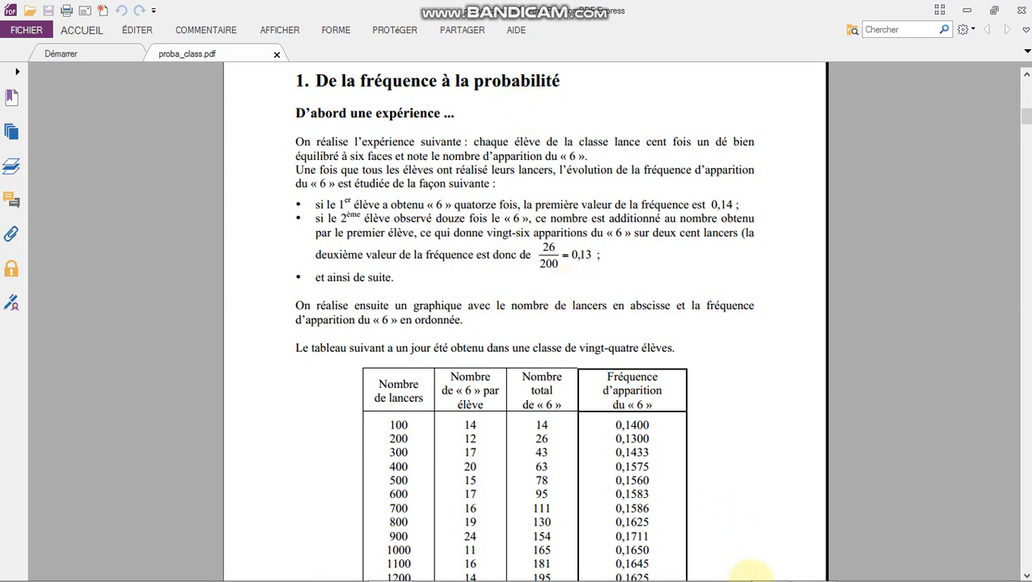
# Switch to the LibreOffice Calc spreadsheet and enter 1 in cell A1.
pyautogui.moveTo(751, 580)
pyautogui.click(814, 569)
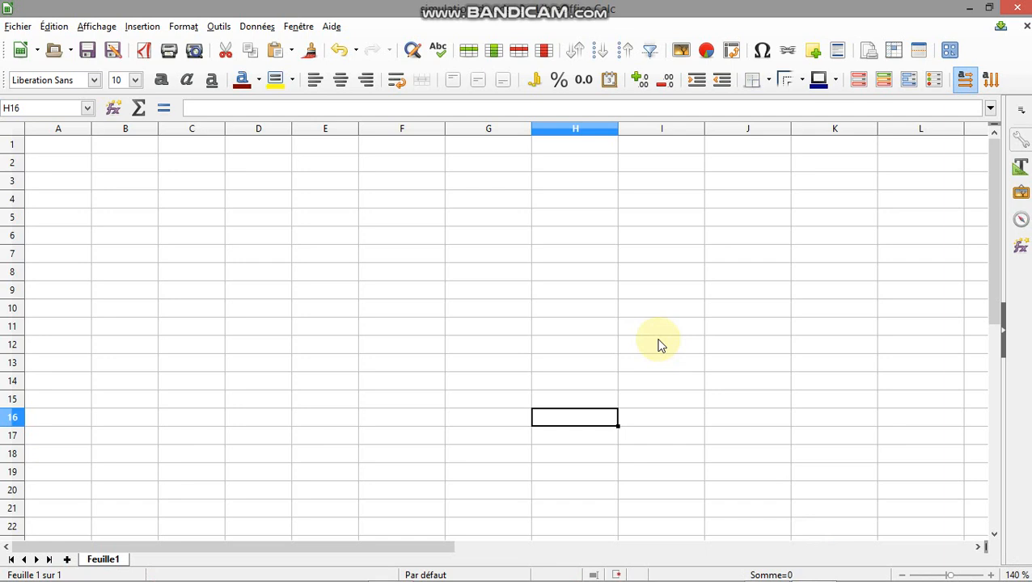
pyautogui.click(70, 145)
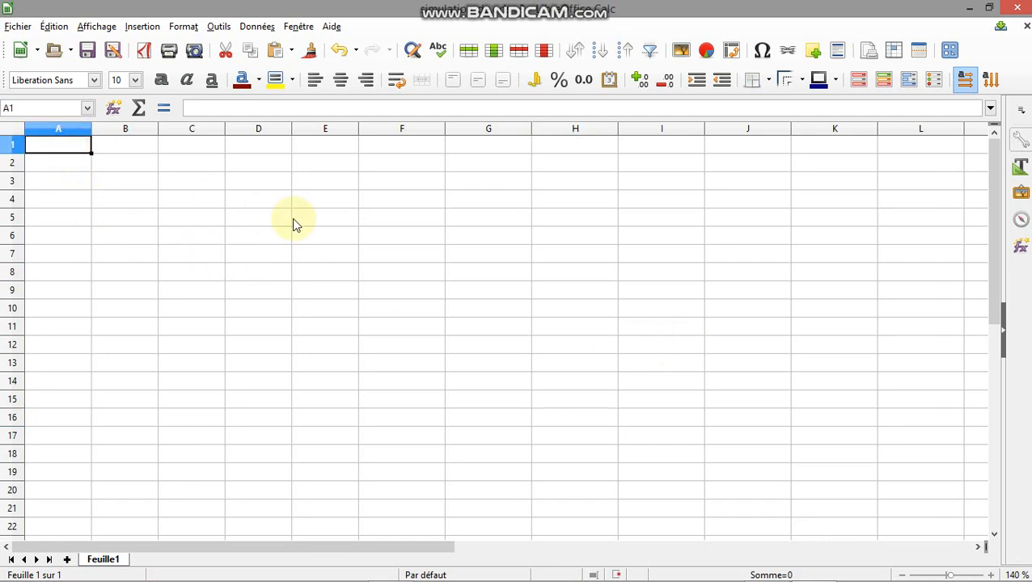
pyautogui.write('1')
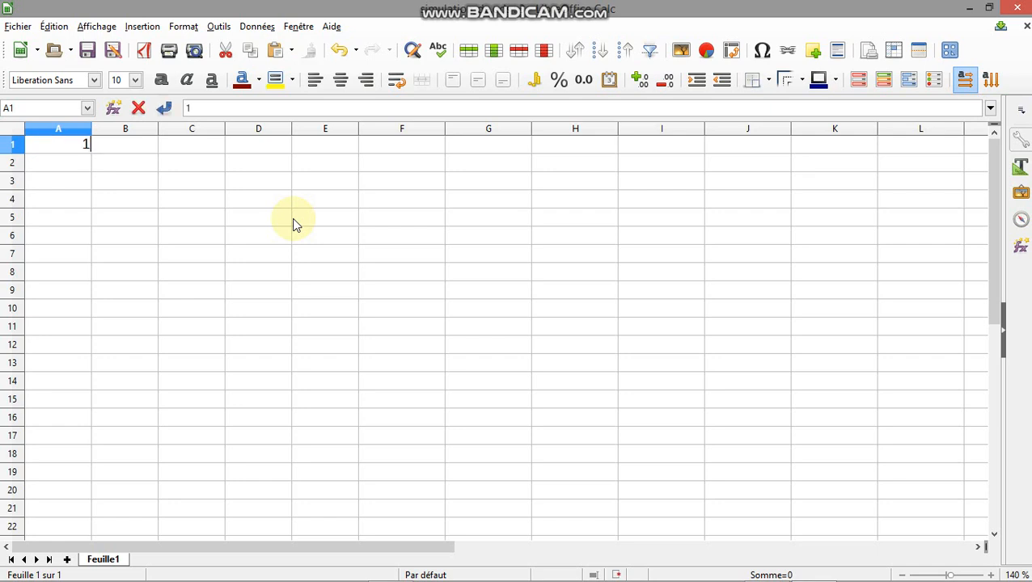
pyautogui.press('Return')
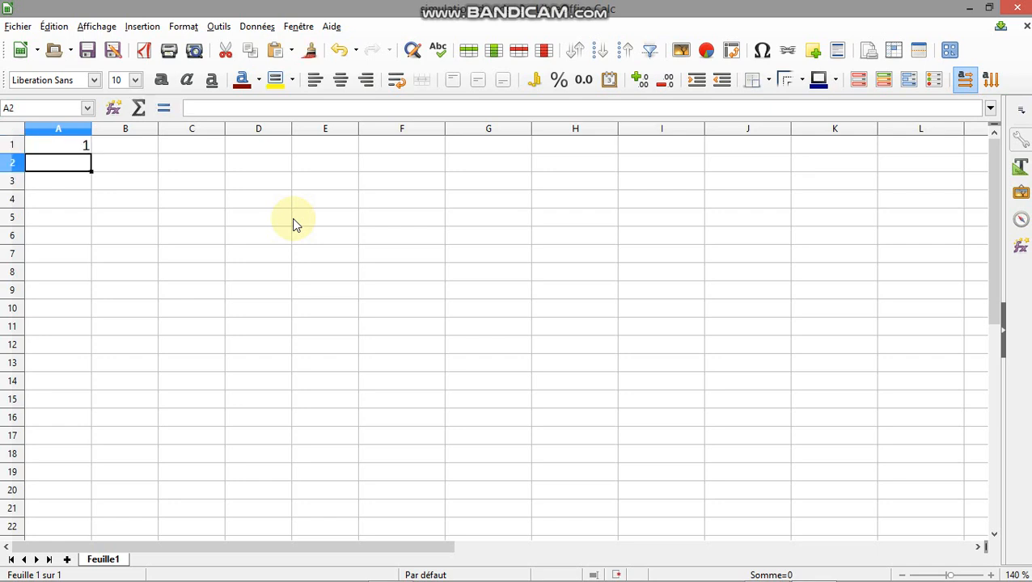
# Enter the formula =A1+1 in cell A2 and fill it down to A10 to number the rolls.
pyautogui.write('=')
pyautogui.click(70, 145)
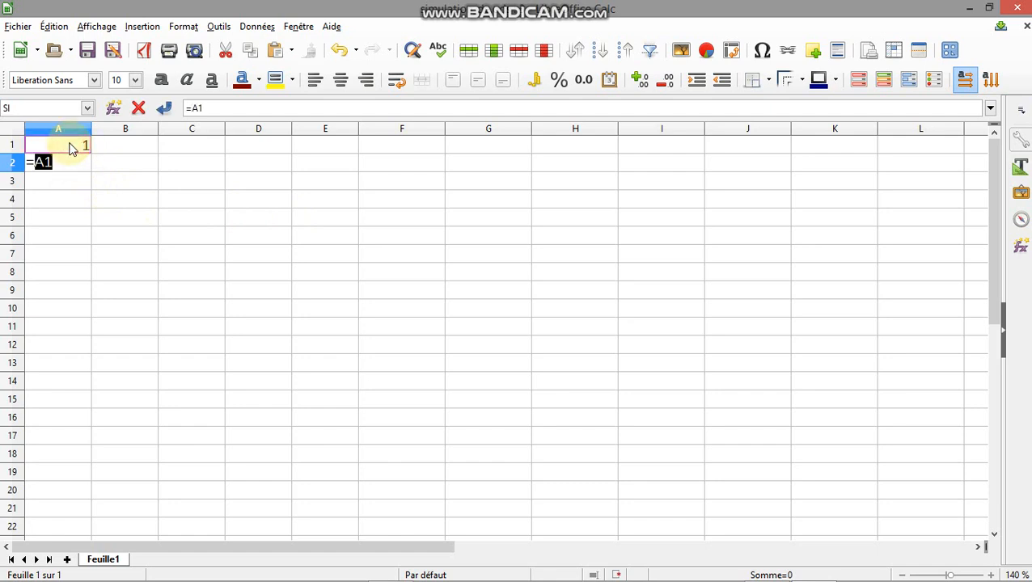
pyautogui.write('+1')
pyautogui.press('Return')
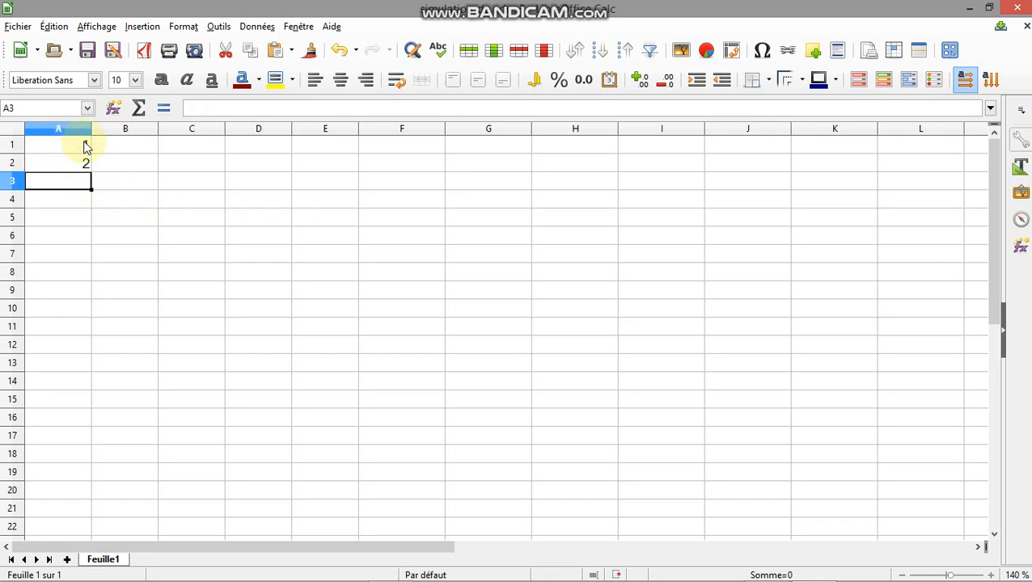
pyautogui.click(71, 162)
pyautogui.moveTo(92, 172); pyautogui.dragTo(84, 323)
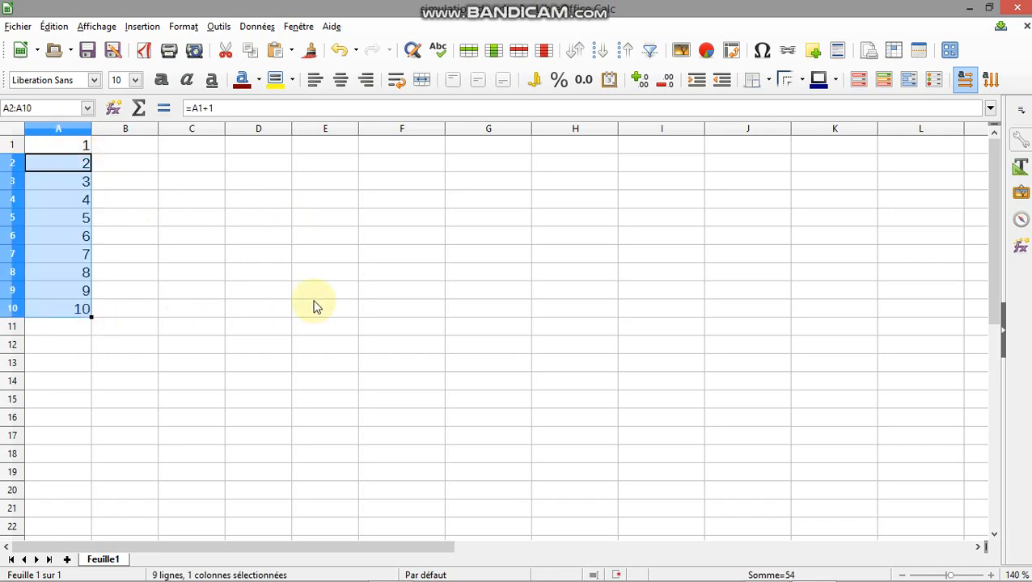
# Enter =ALEA.ENTRE.BORNES(1;6) in cell B1 to simulate a die roll and fill it down to B10.
pyautogui.click(138, 146)
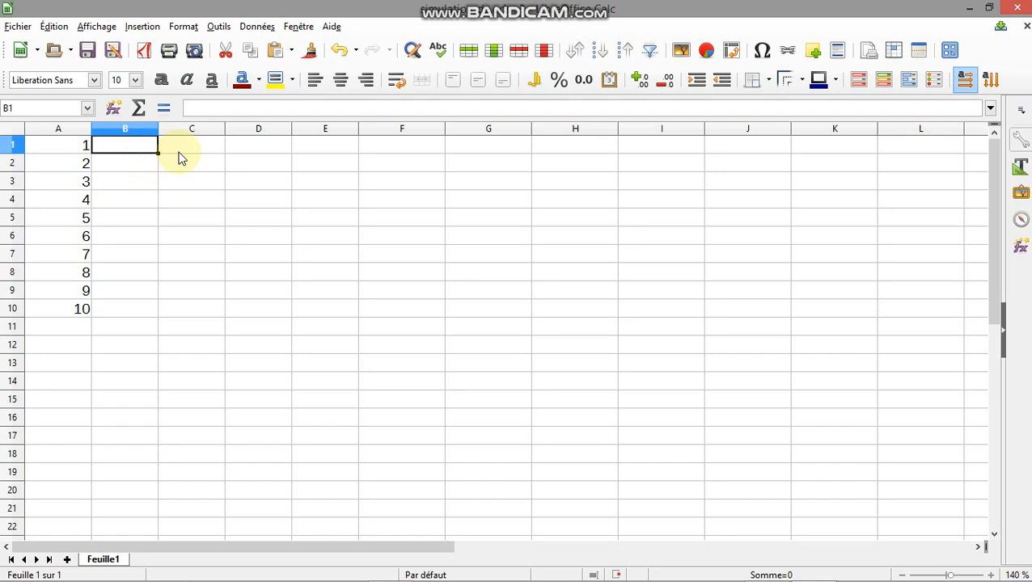
pyautogui.write('=')
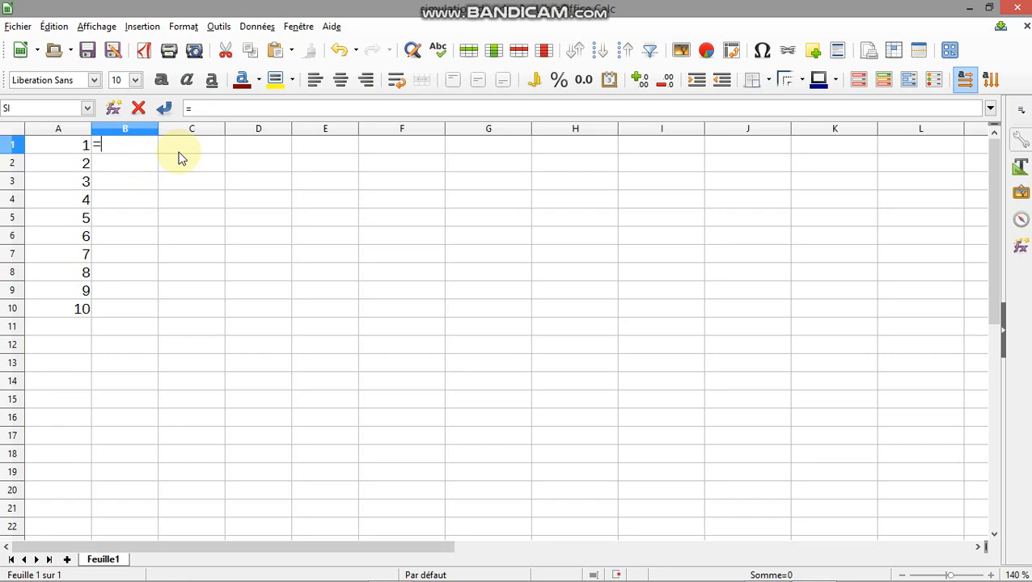
pyautogui.write('alea')
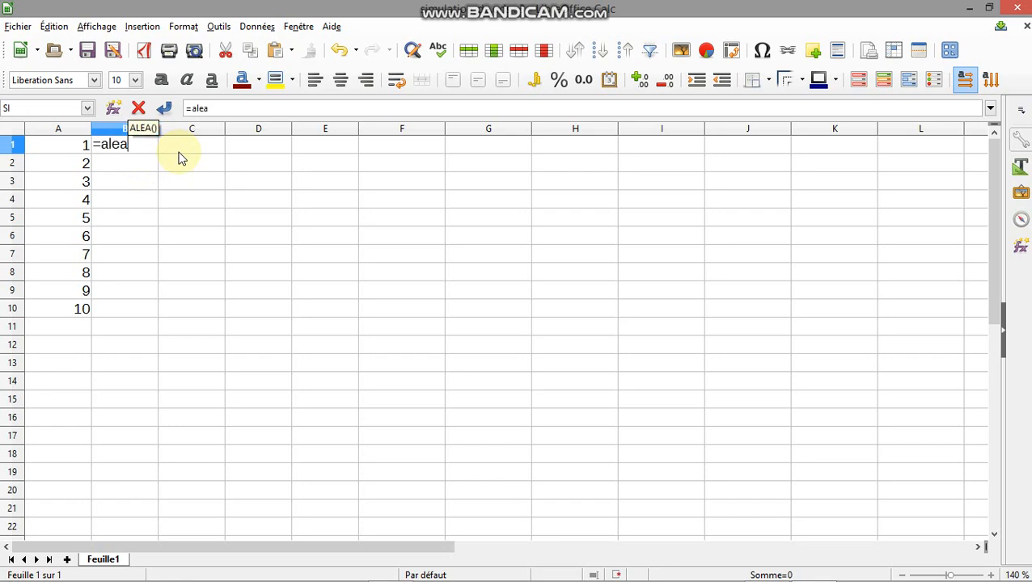
pyautogui.write('.entre')
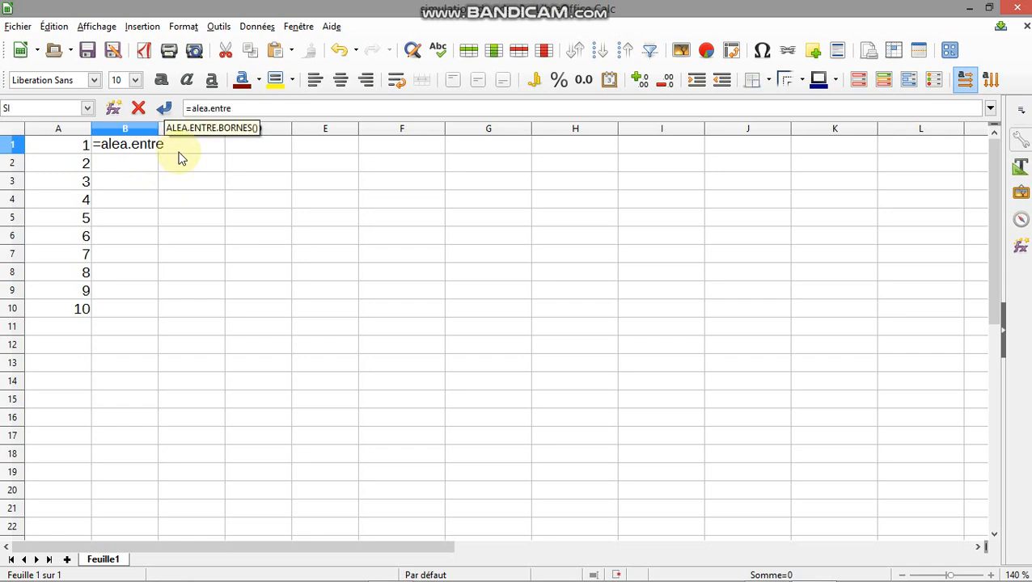
pyautogui.write('.bornes')
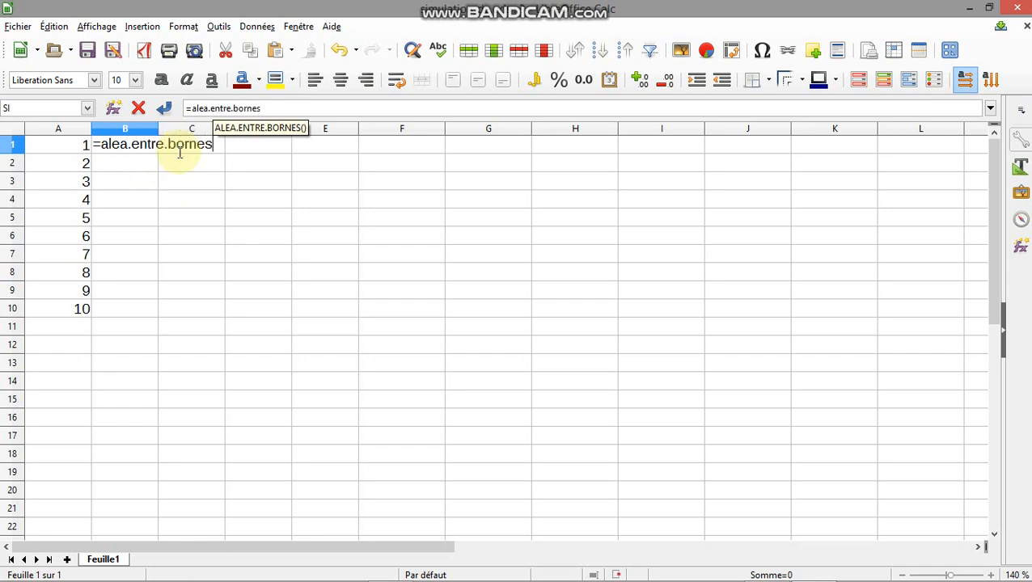
pyautogui.write('(')
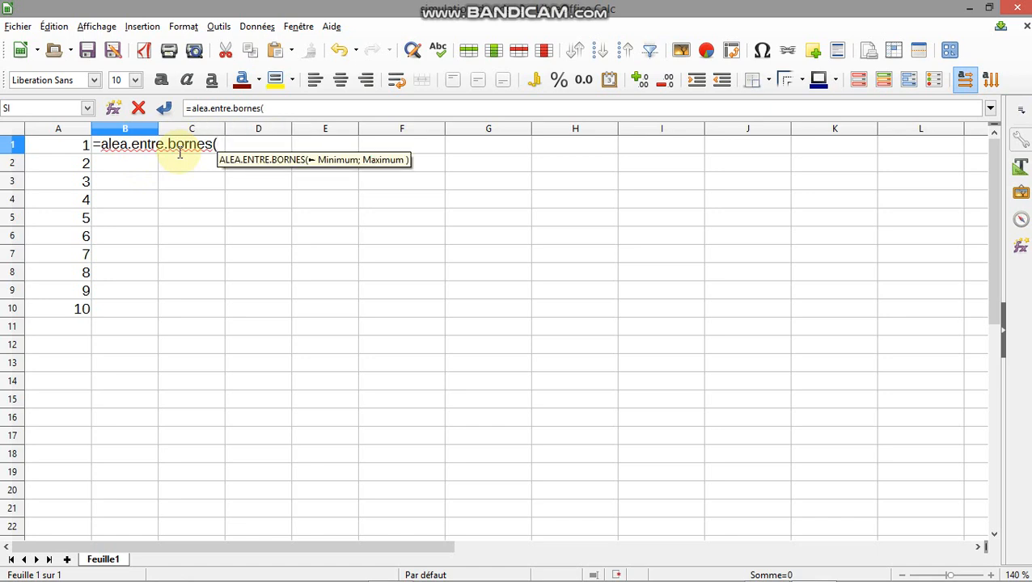
pyautogui.write('1')
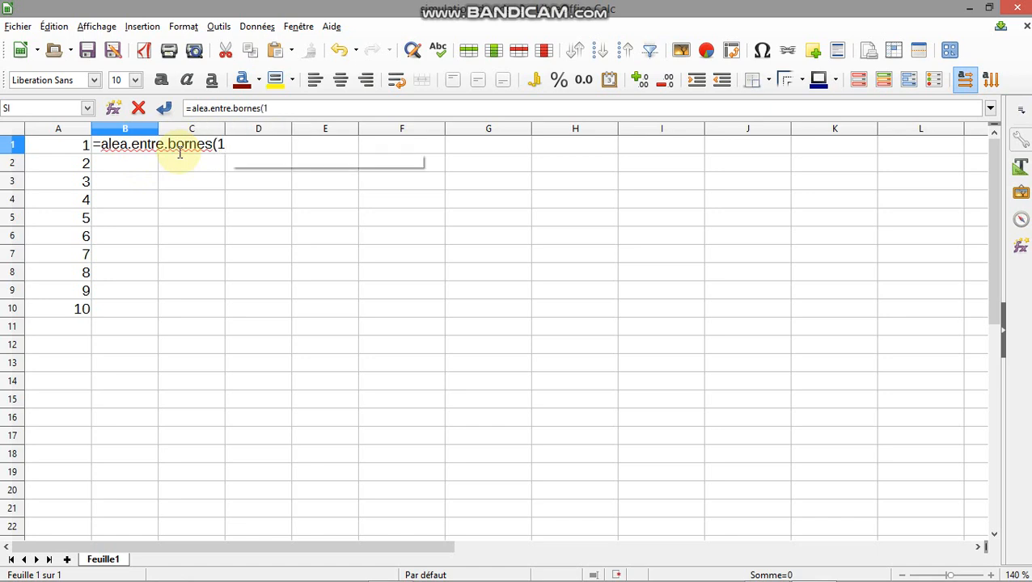
pyautogui.write(';6)')
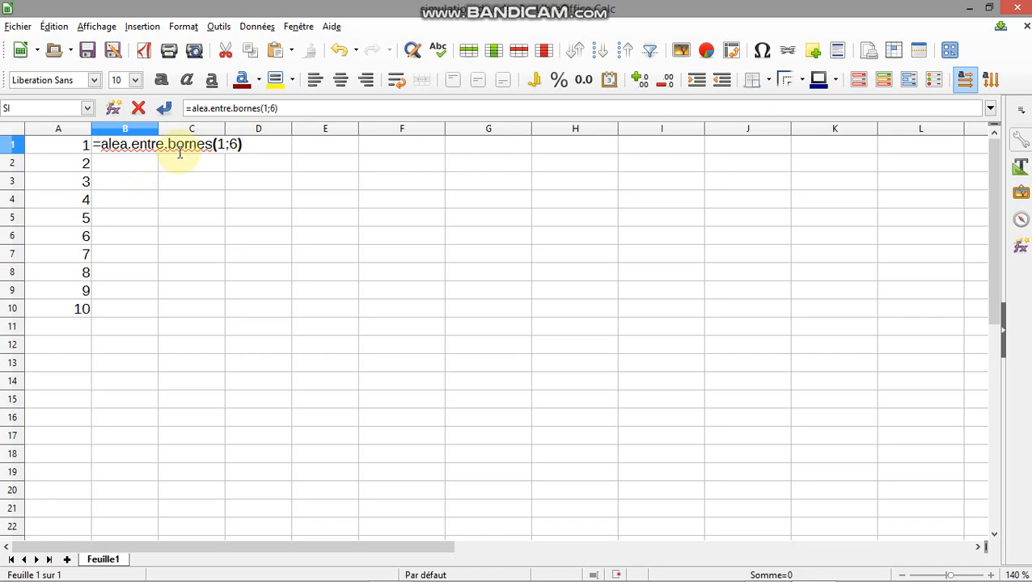
pyautogui.press('Return')
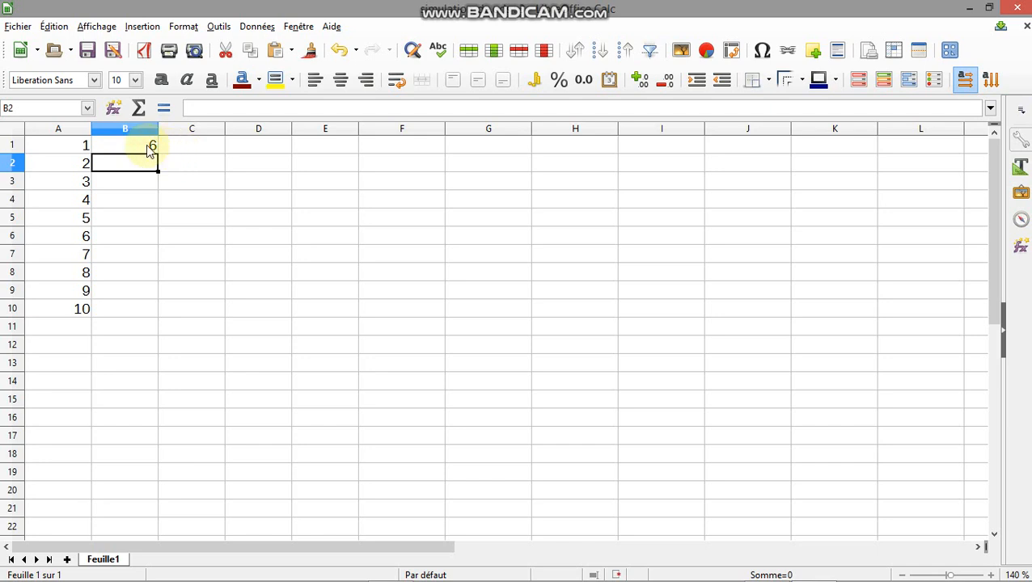
pyautogui.click(142, 146)
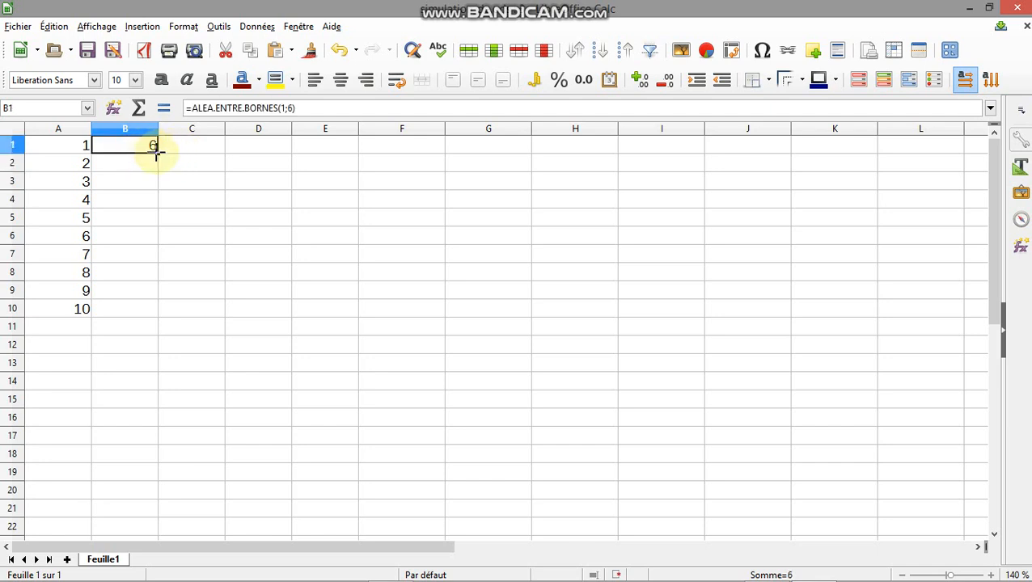
pyautogui.moveTo(157, 152); pyautogui.dragTo(150, 311)
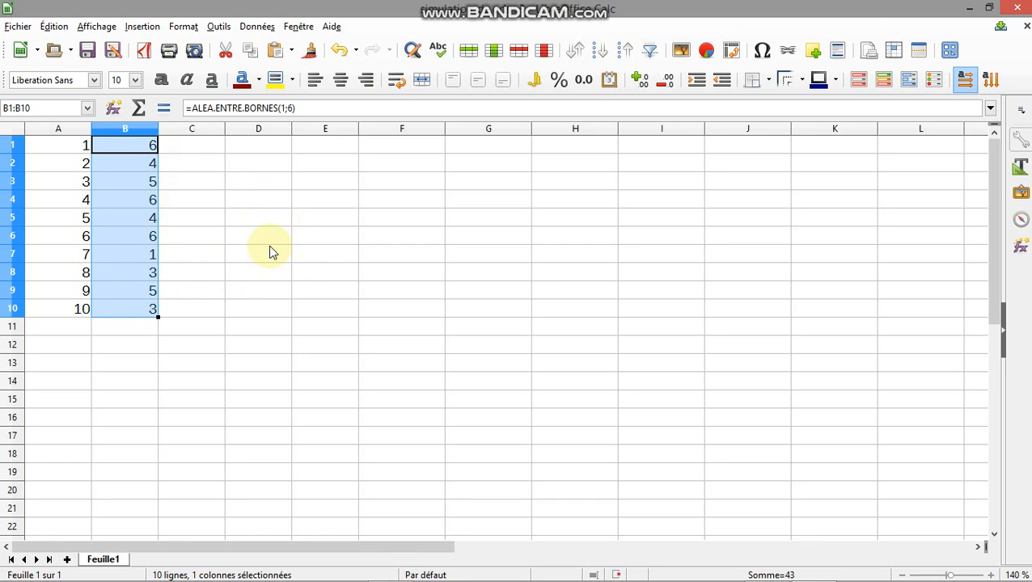
# Center the contents of columns A through D horizontally.
pyautogui.moveTo(81, 131); pyautogui.dragTo(241, 136)
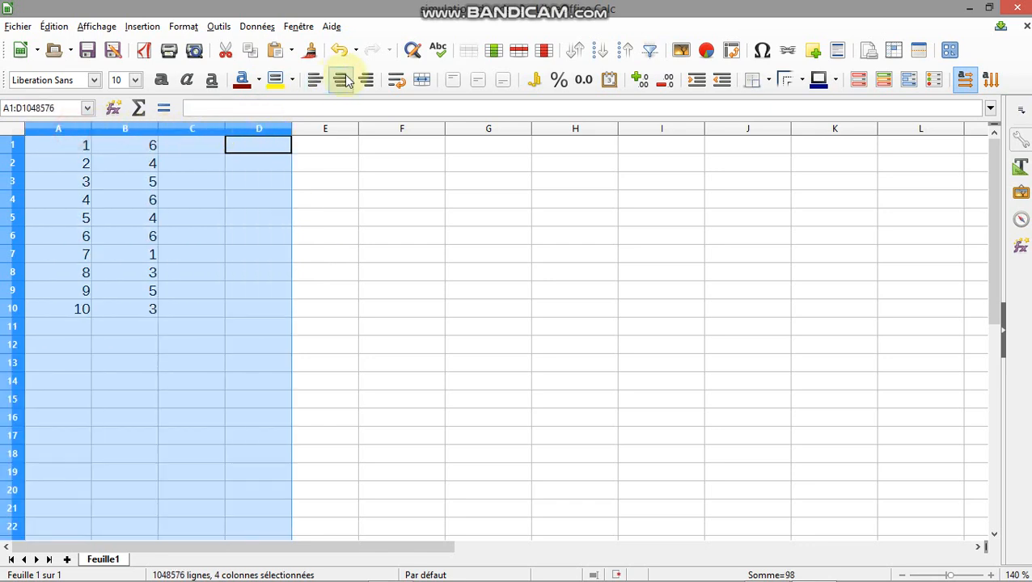
pyautogui.click(340, 80)
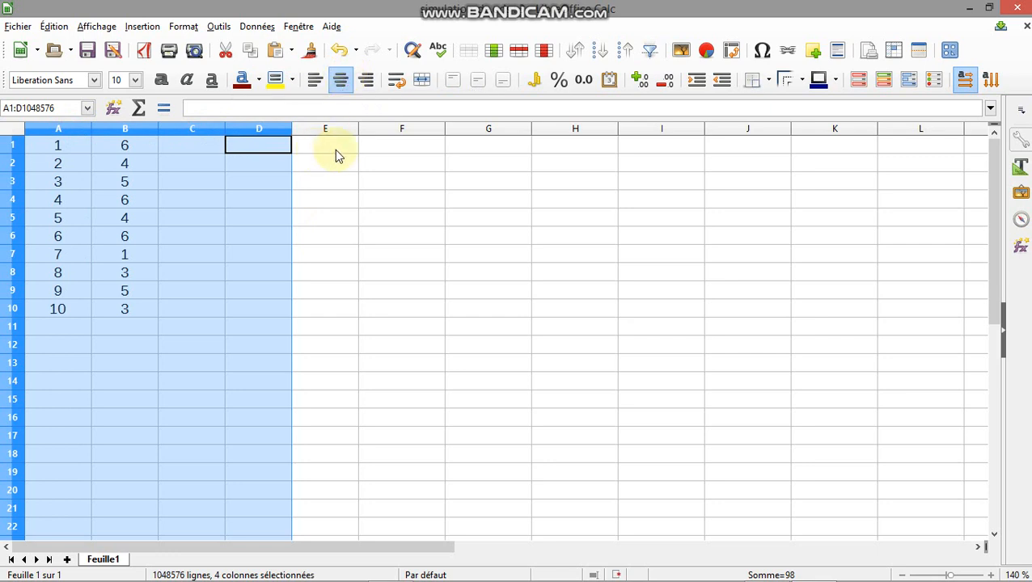
# Enter =SI(B1=6;1;0) in cell C1 to flag rolls of 6 and fill it down to C10.
pyautogui.click(209, 144)
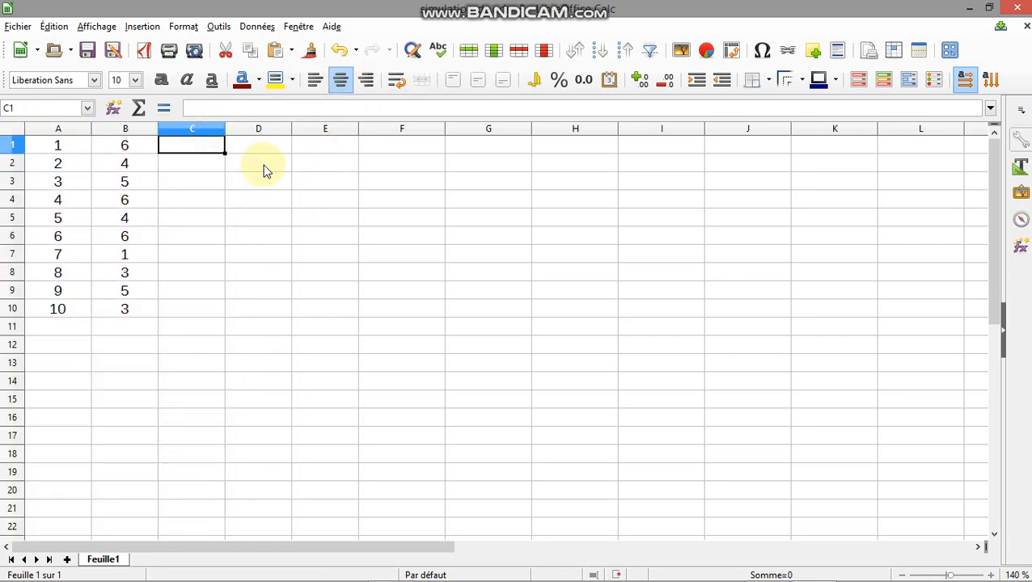
pyautogui.write('=')
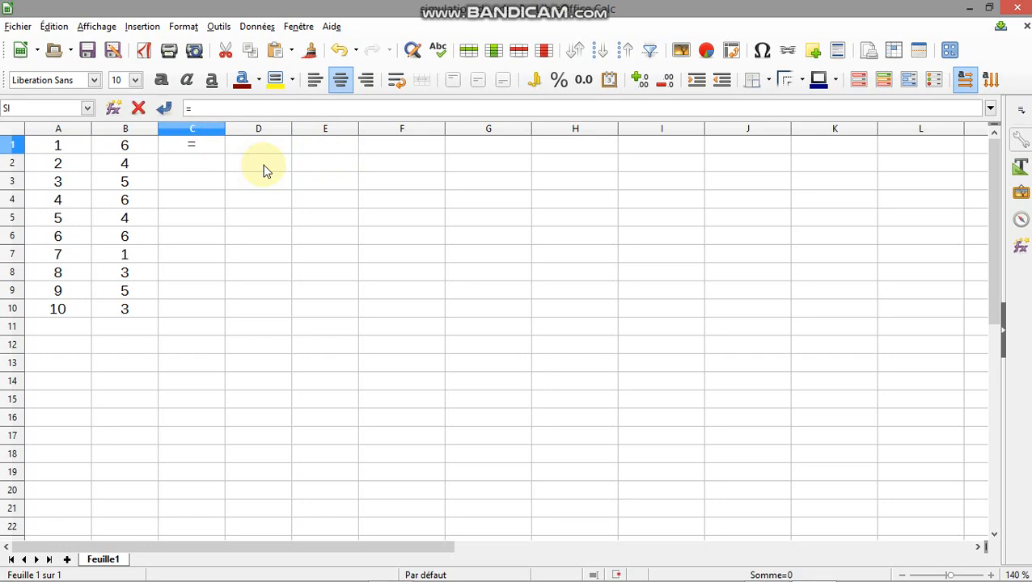
pyautogui.write('si(')
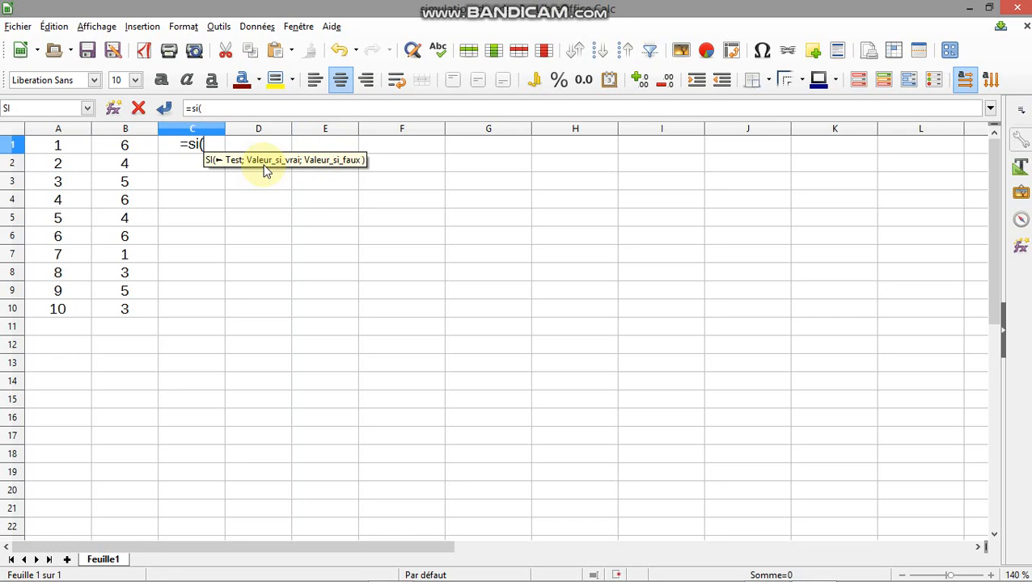
pyautogui.click(136, 150)
pyautogui.write('=6')
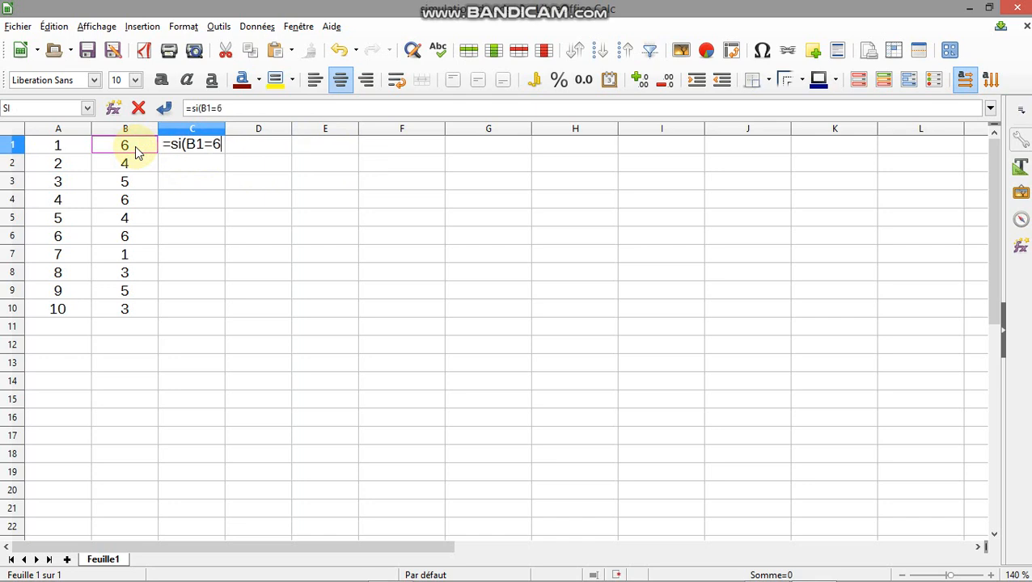
pyautogui.write(';1')
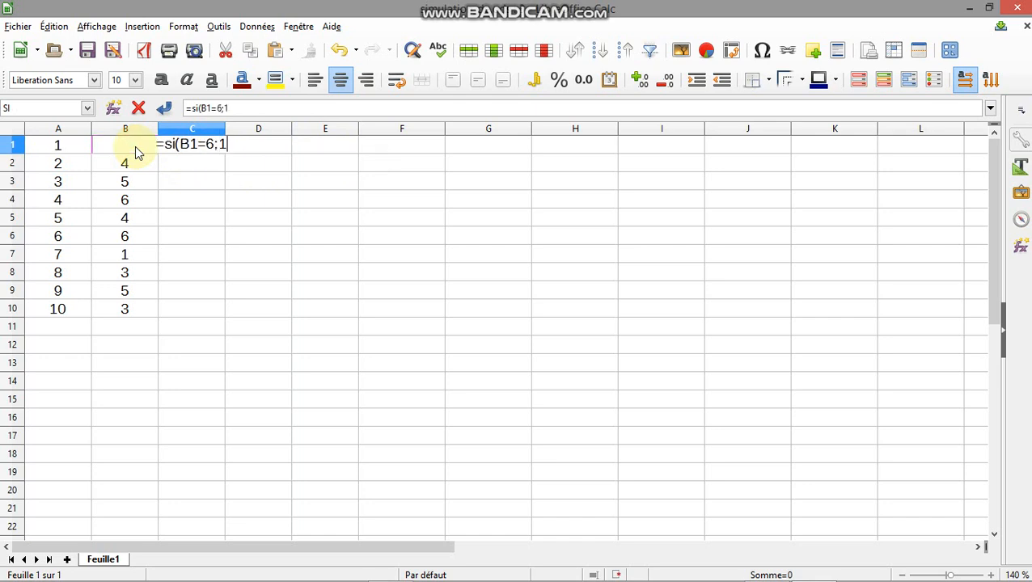
pyautogui.write(';0')
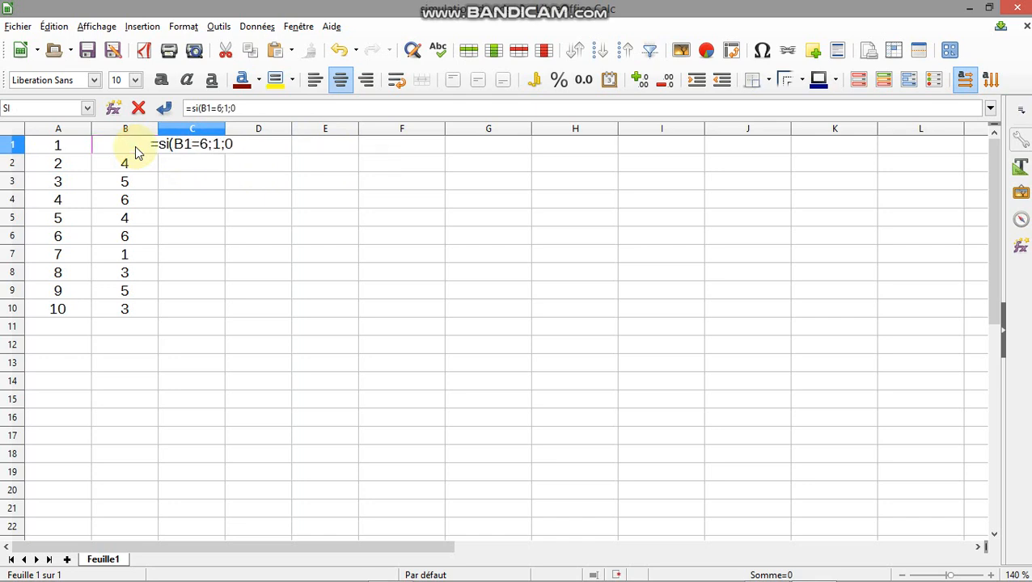
pyautogui.write(')')
pyautogui.press('Return')
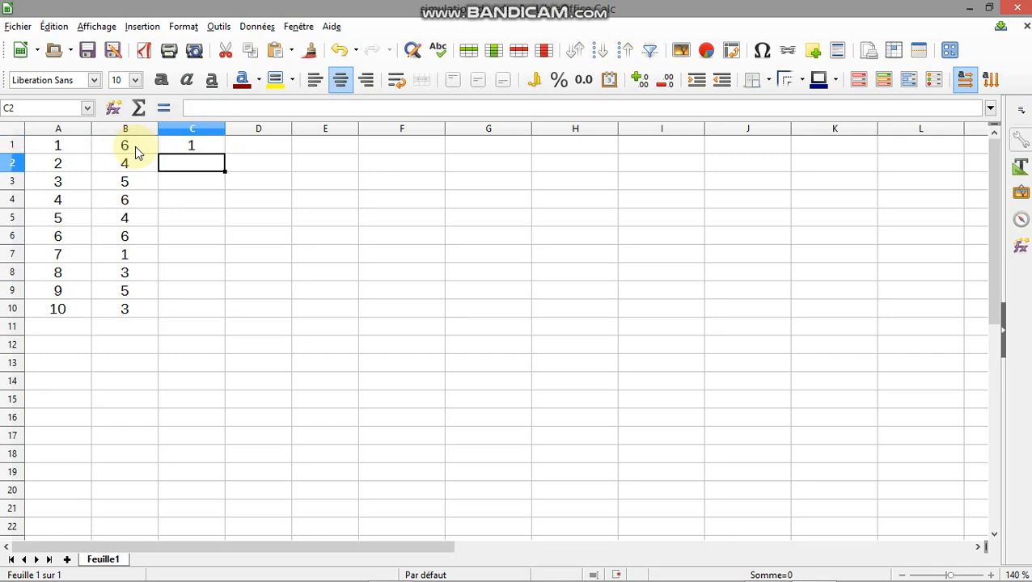
pyautogui.click(195, 144)
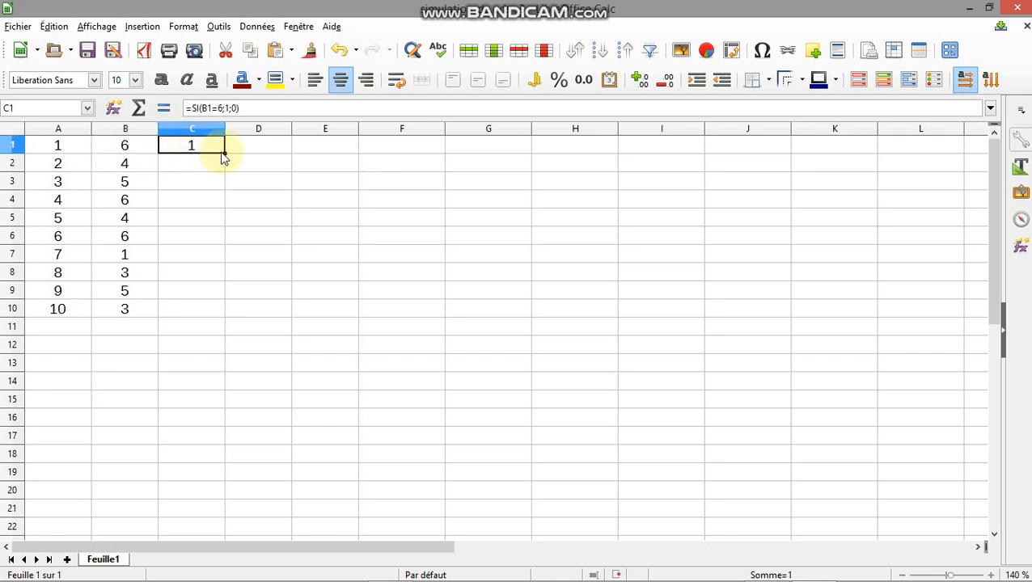
pyautogui.moveTo(227, 153); pyautogui.dragTo(215, 312)
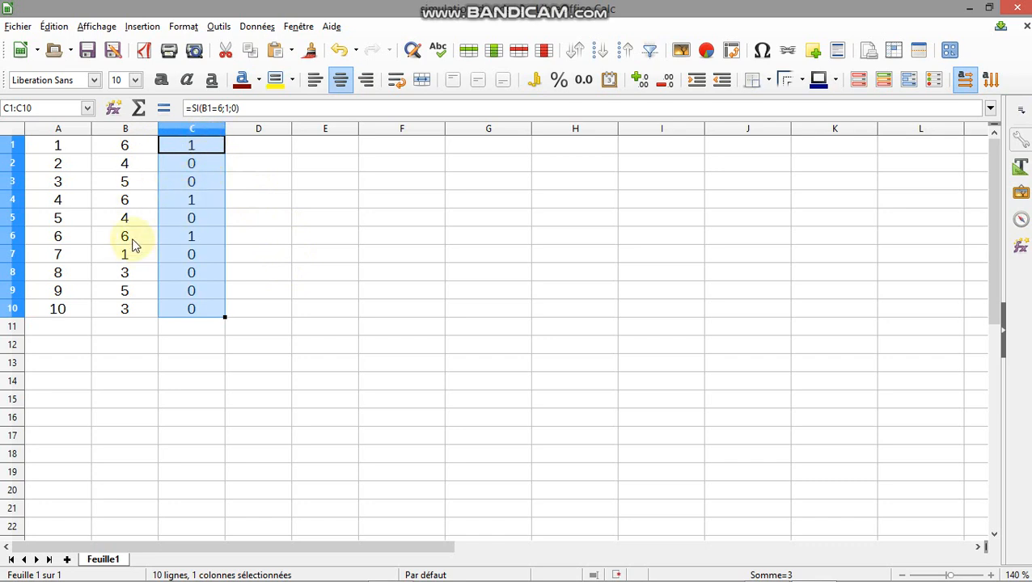
# Enter the formula =C1 in cell D1 to start the running count of sixes.
pyautogui.click(266, 154)
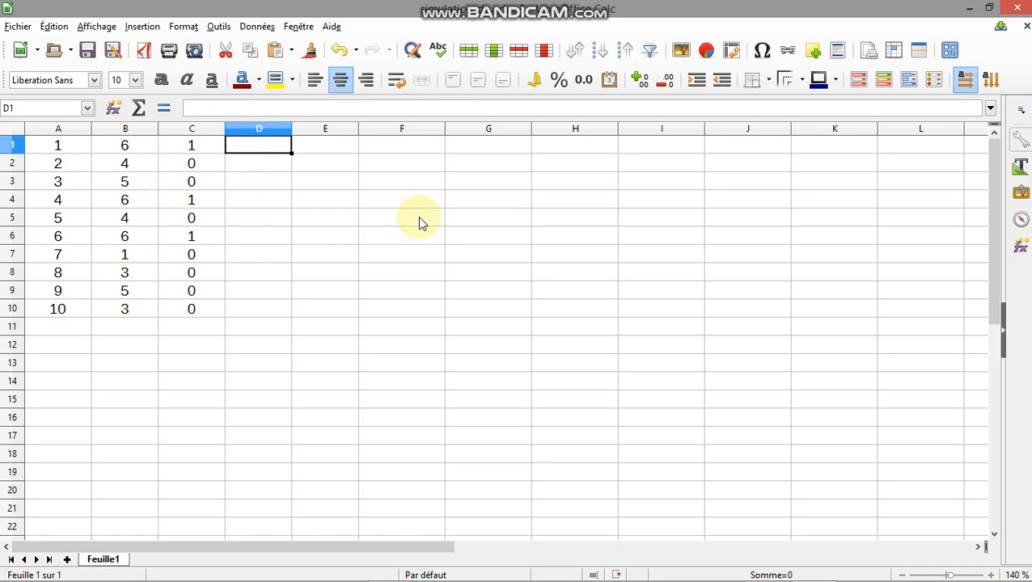
pyautogui.write('=')
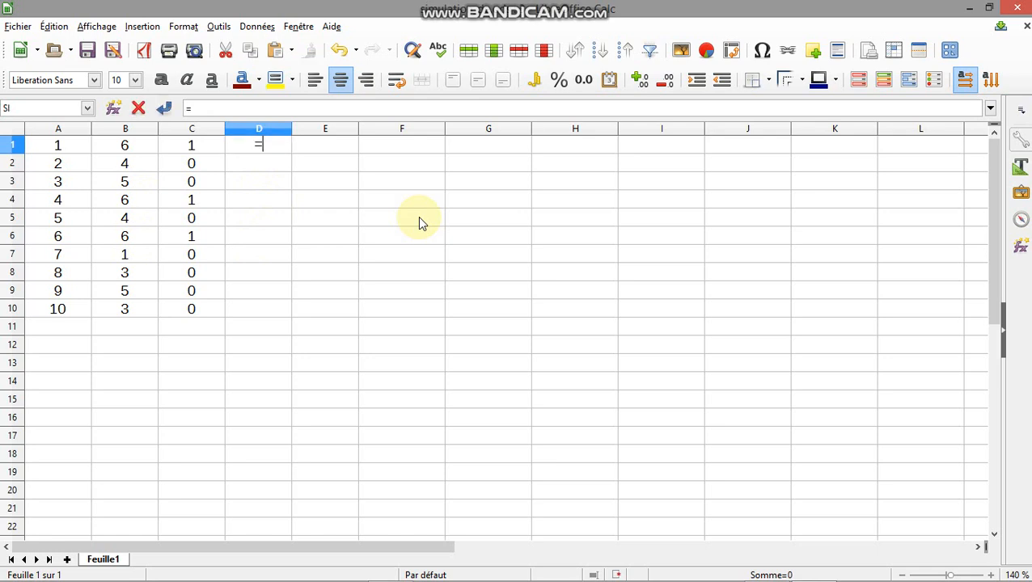
pyautogui.click(211, 147)
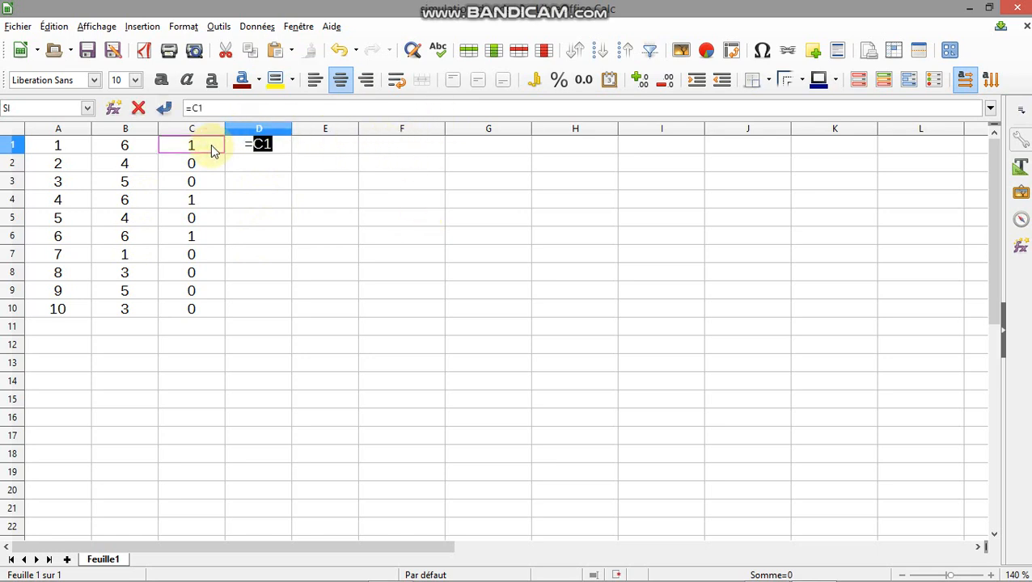
pyautogui.press('Return')
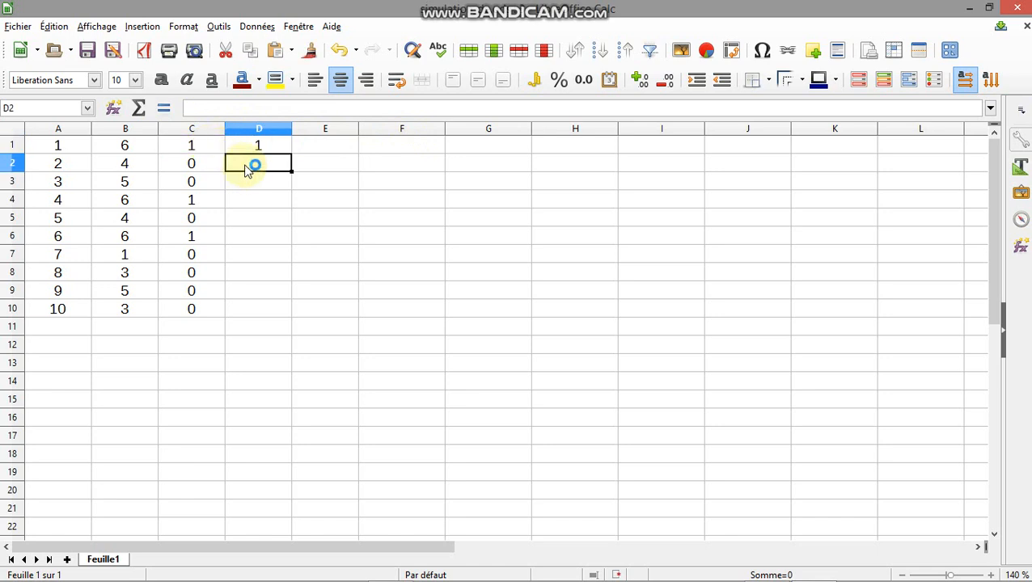
# Enter =C2+D1 in cell D2 to accumulate the count of sixes and fill it down to D10.
pyautogui.write('=')
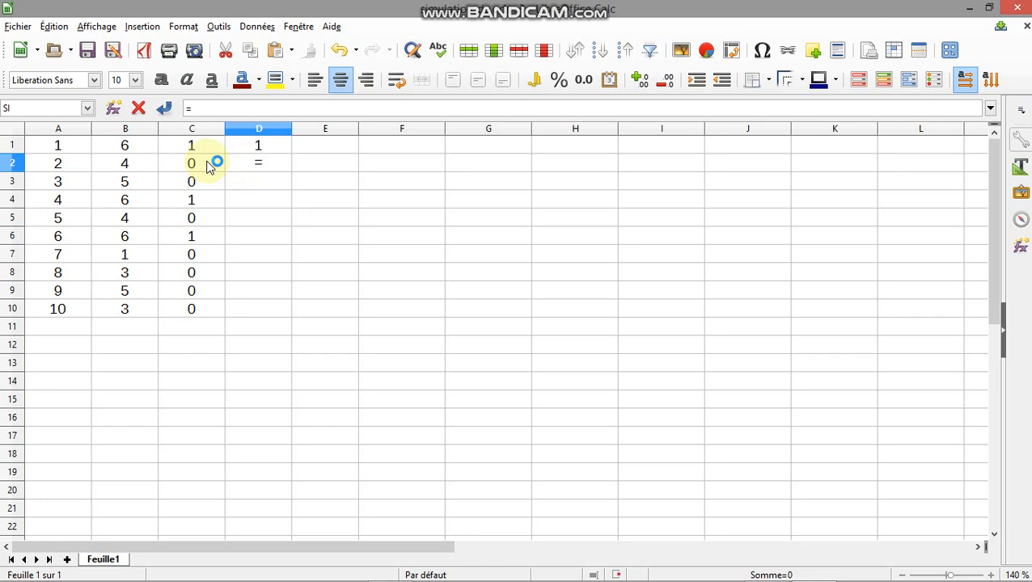
pyautogui.click(208, 165)
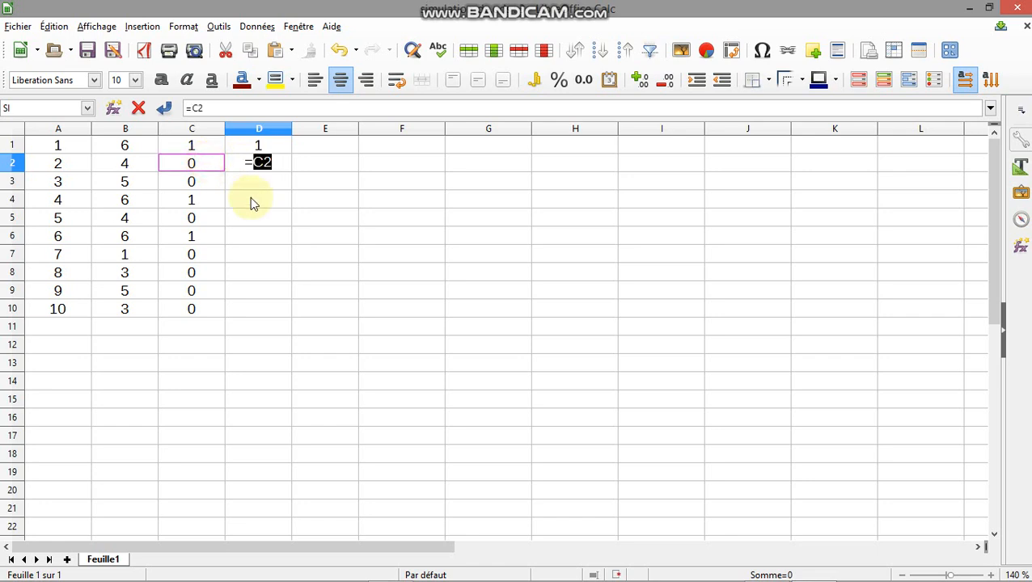
pyautogui.write('+')
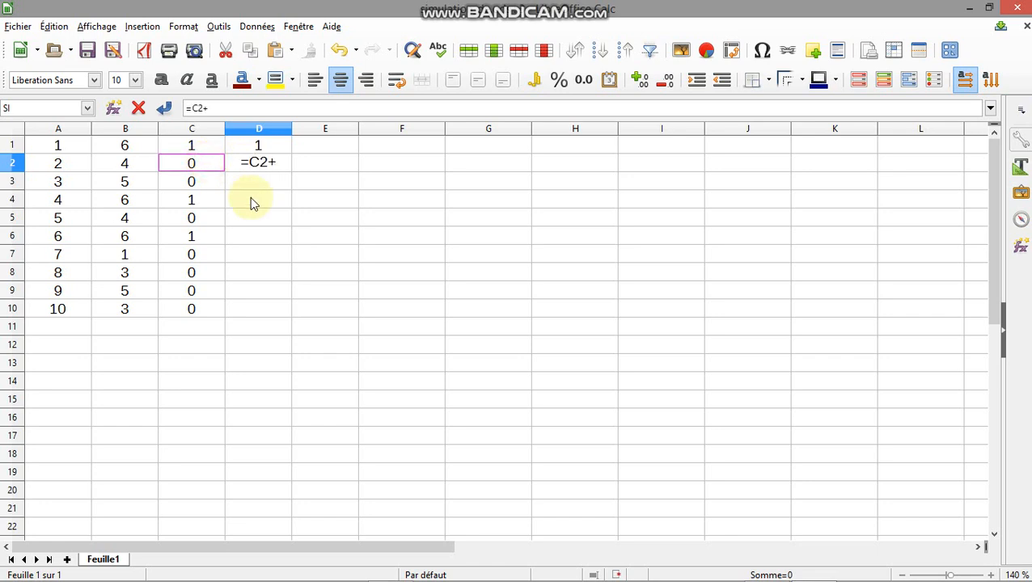
pyautogui.click(269, 150)
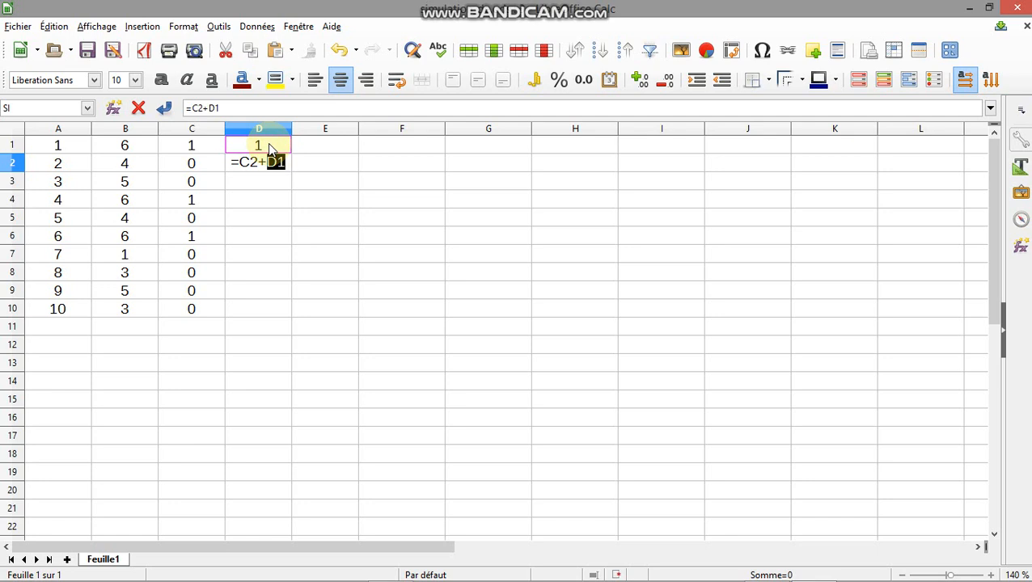
pyautogui.press('Return')
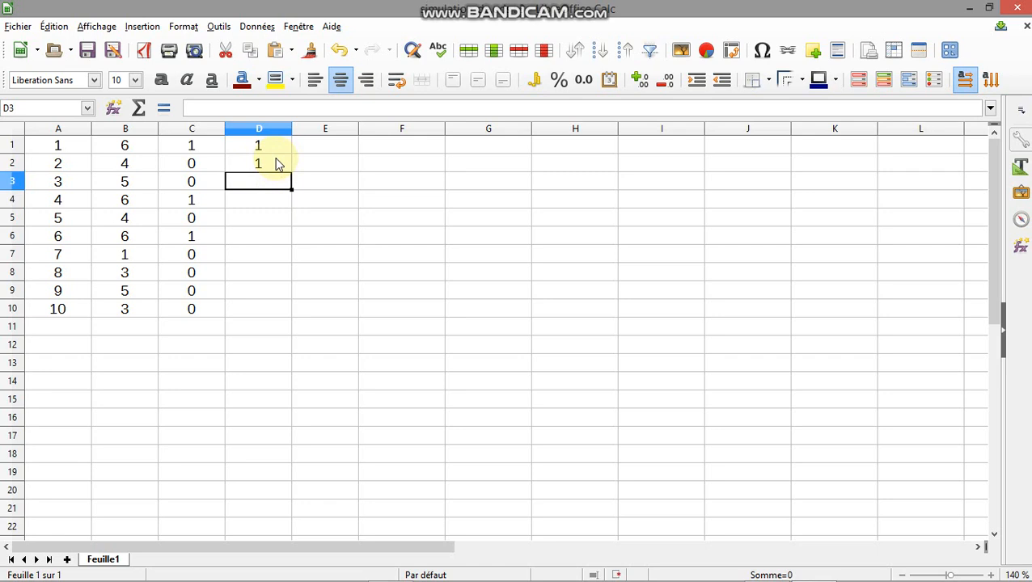
pyautogui.click(277, 161)
pyautogui.moveTo(292, 173); pyautogui.dragTo(249, 316)
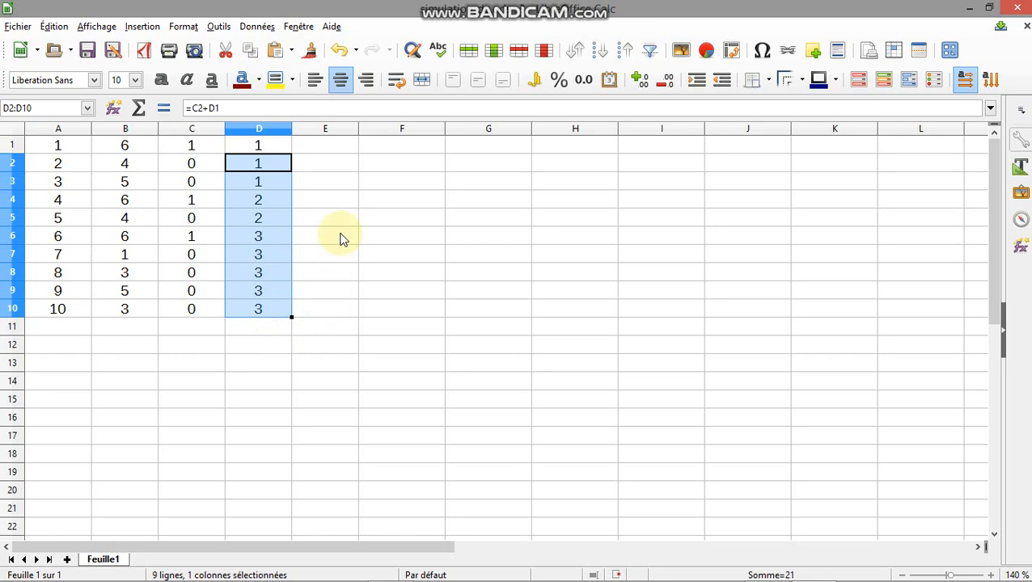
# Enter =D1/A1 in cell E1 to calculate the frequency of sixes and fill it down to E10.
pyautogui.click(328, 146)
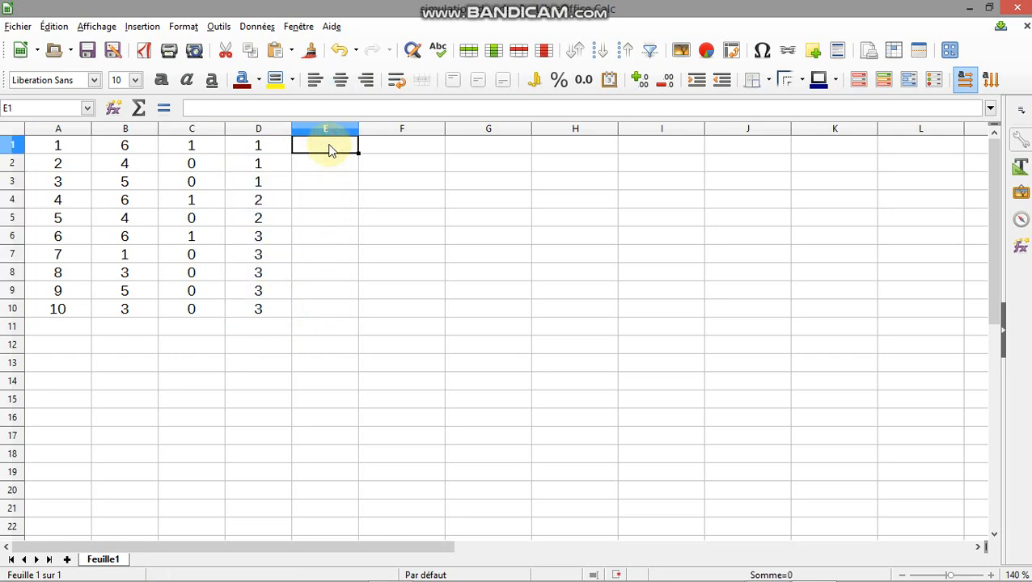
pyautogui.write('=')
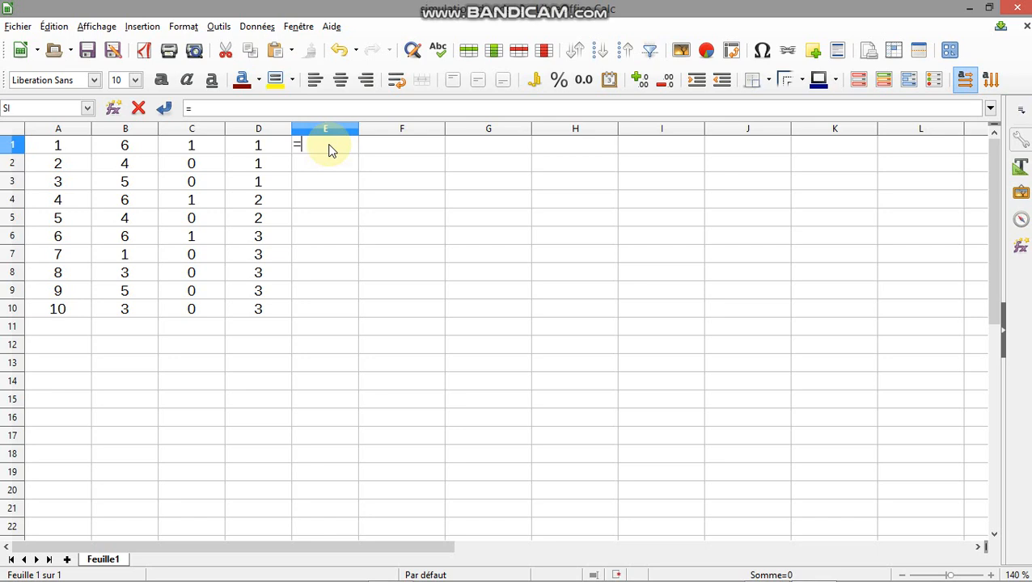
pyautogui.click(277, 149)
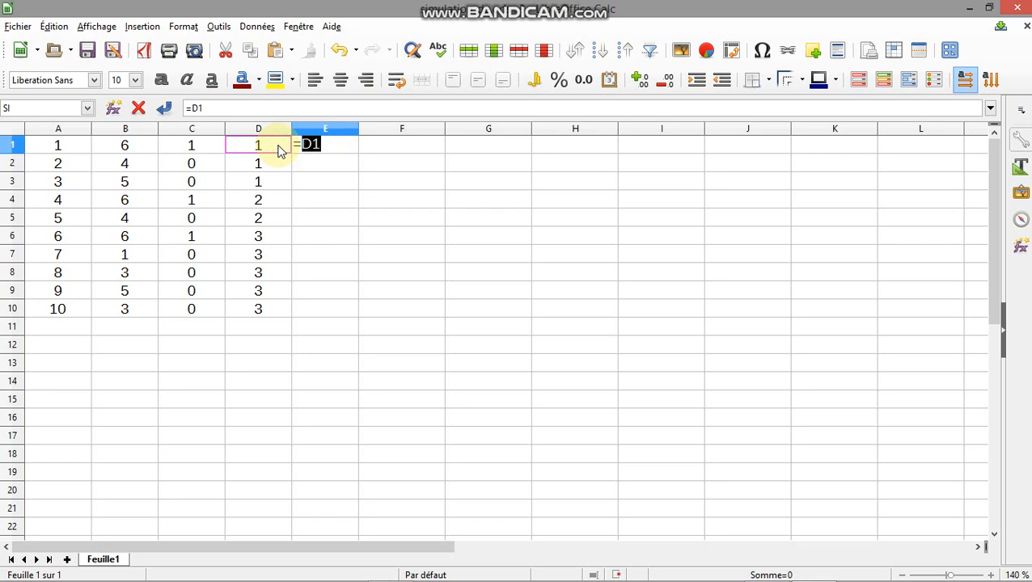
pyautogui.write('/')
pyautogui.click(75, 144)
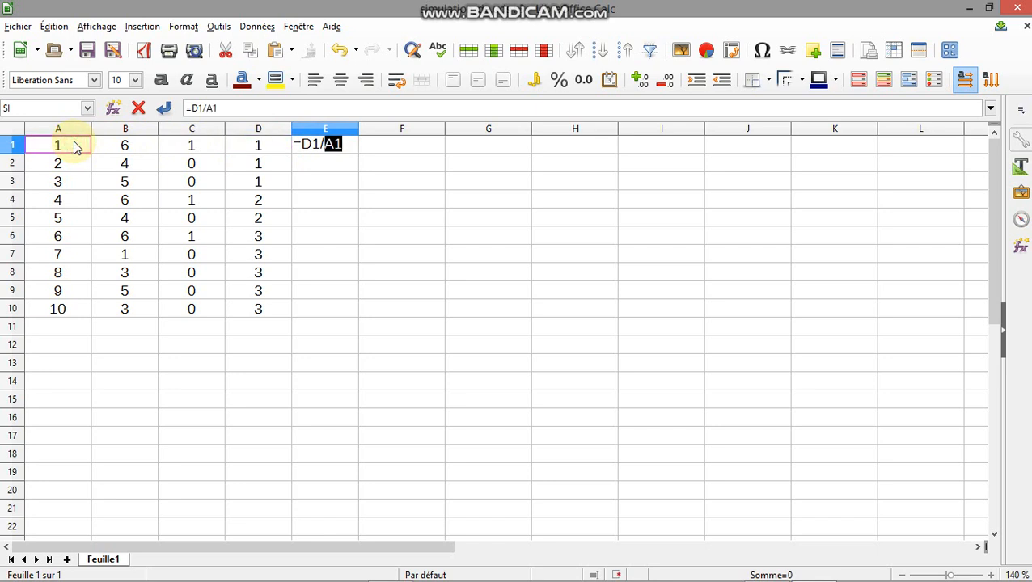
pyautogui.press('Return')
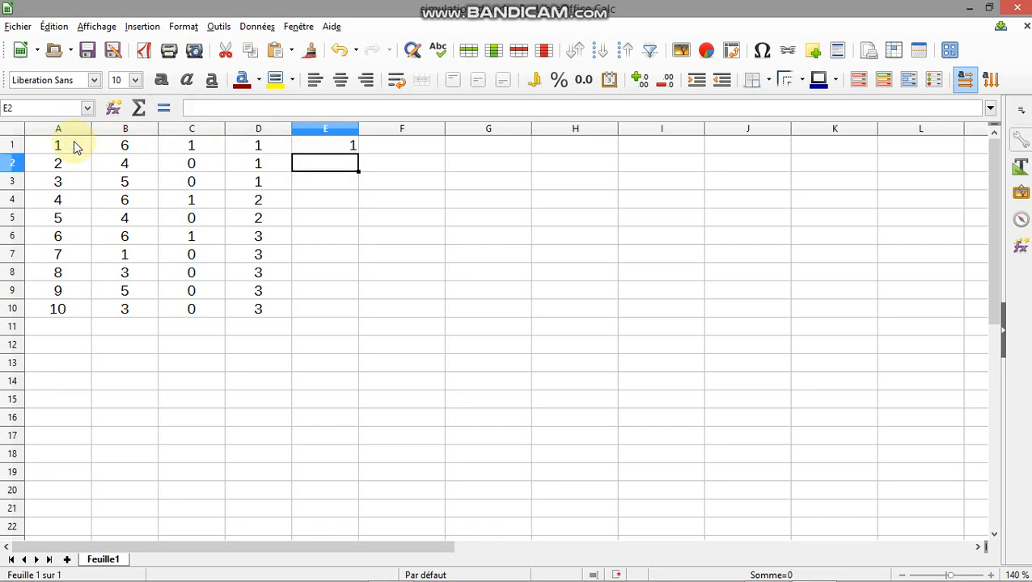
pyautogui.click(304, 144)
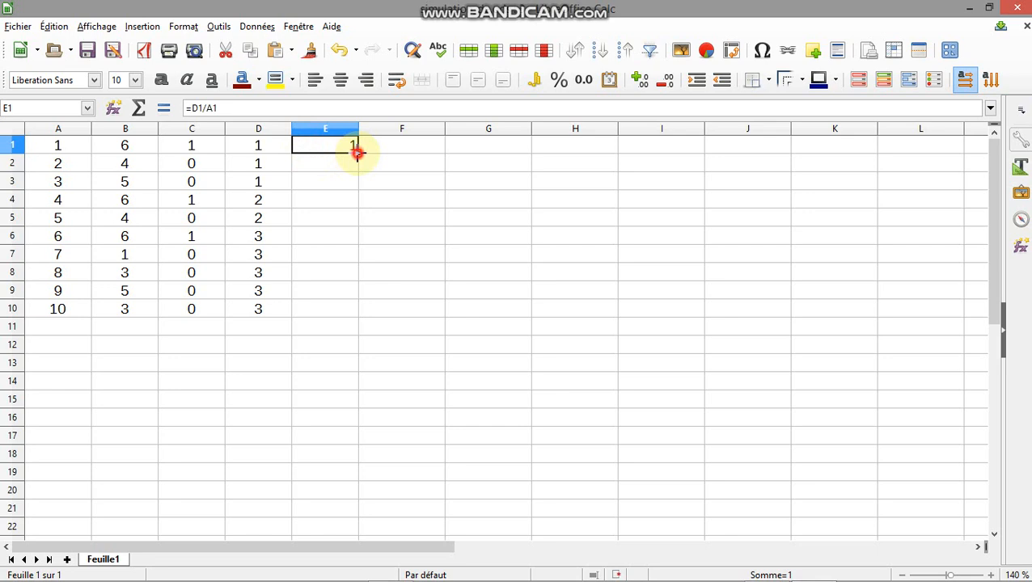
pyautogui.moveTo(357, 151); pyautogui.dragTo(340, 315)
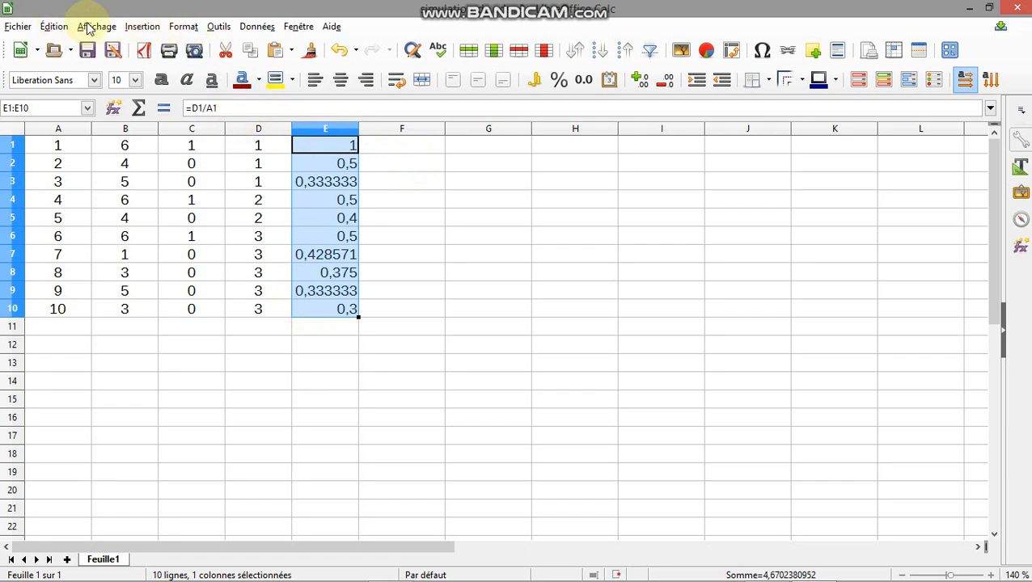
# Insert a lines-only line chart of the frequencies in E1:E10 and delete its legend.
pyautogui.click(140, 29)
pyautogui.click(174, 353)
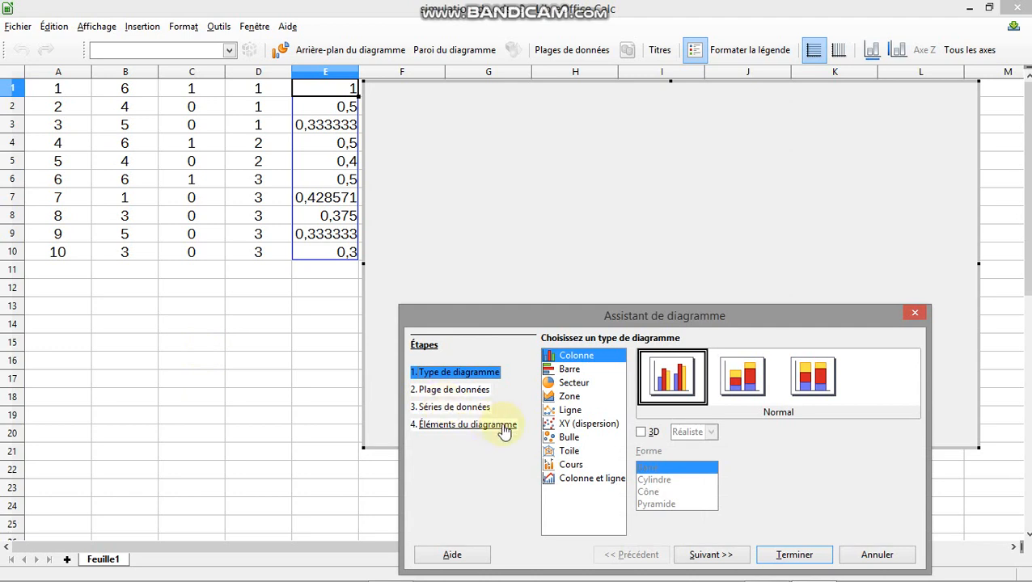
pyautogui.click(568, 410)
pyautogui.click(811, 378)
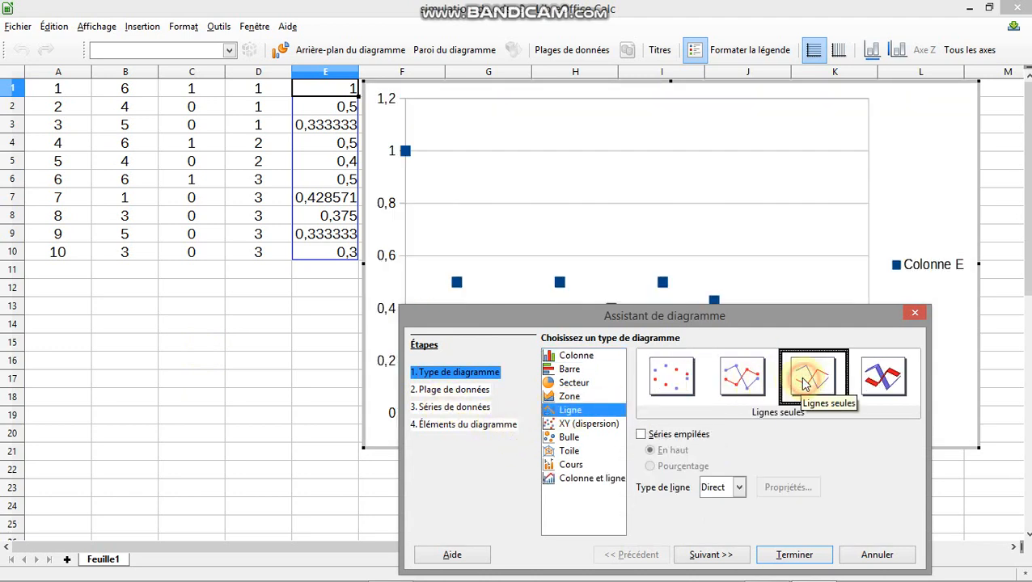
pyautogui.click(793, 555)
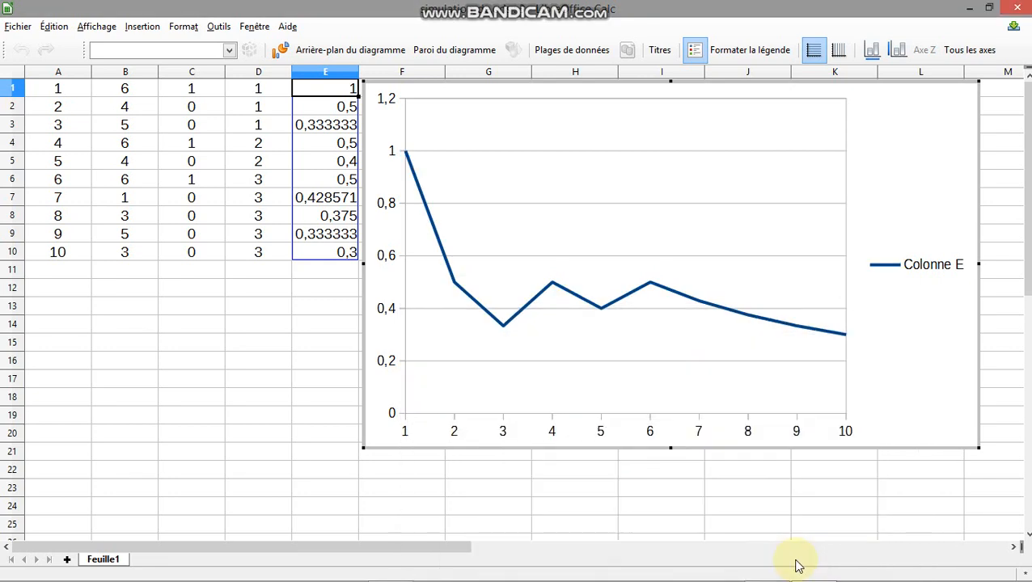
pyautogui.click(946, 276)
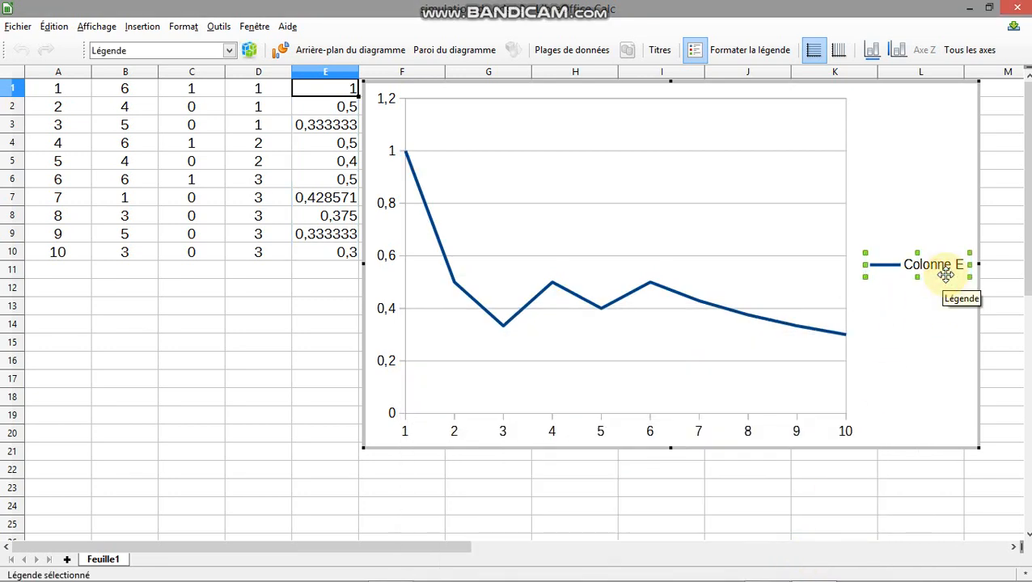
pyautogui.press('Delete')
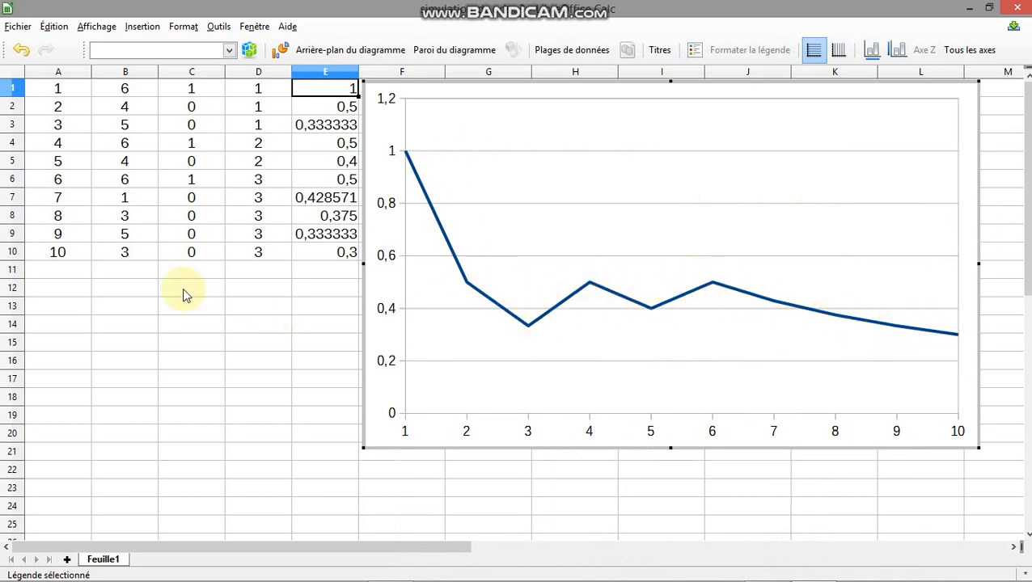
# Extend the simulation to 100 rolls by filling the row 10 formulas in columns A through E down to row 100.
pyautogui.click(70, 256)
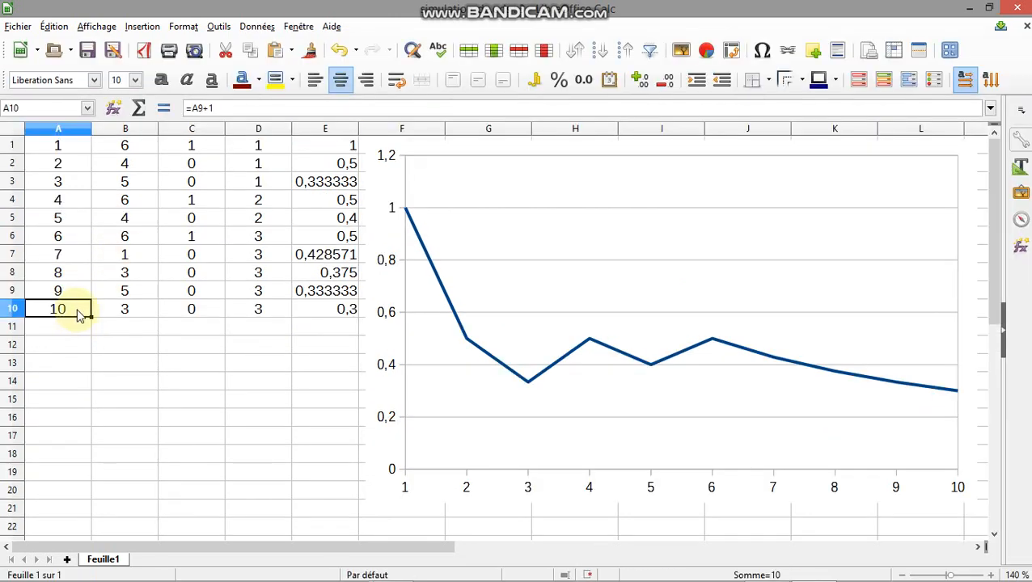
pyautogui.moveTo(79, 313); pyautogui.dragTo(336, 183)
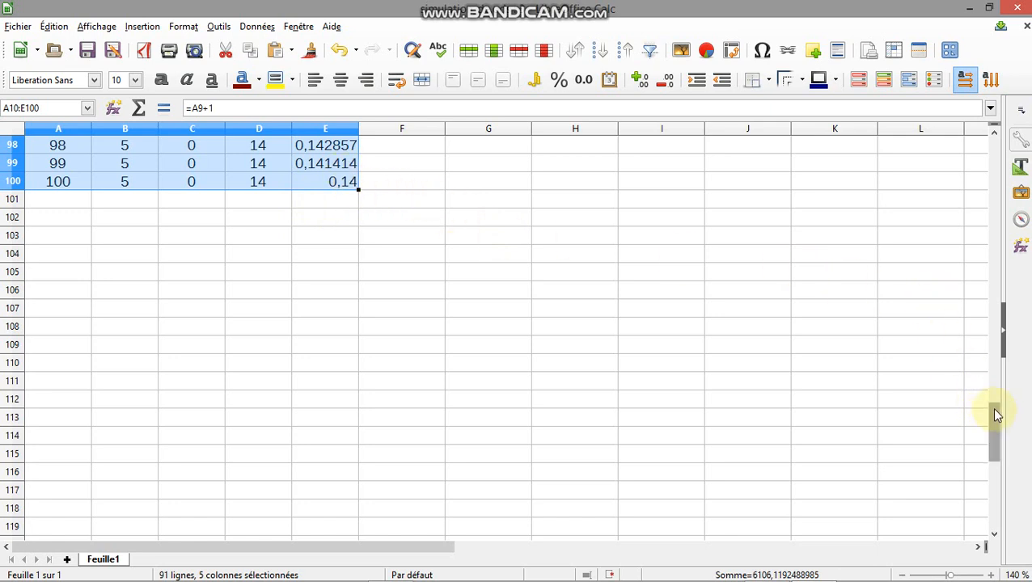
pyautogui.moveTo(994, 414); pyautogui.dragTo(976, 145)
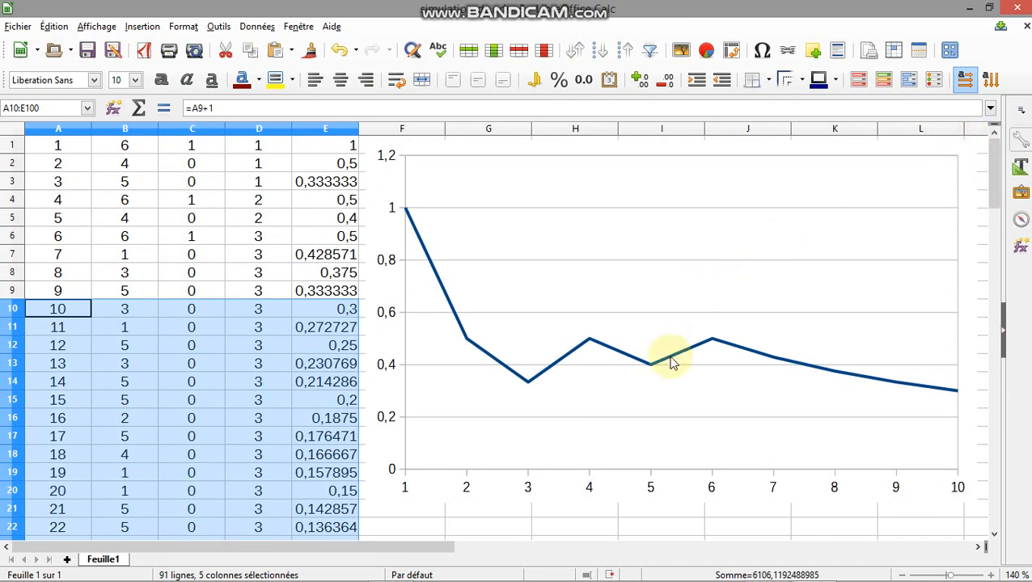